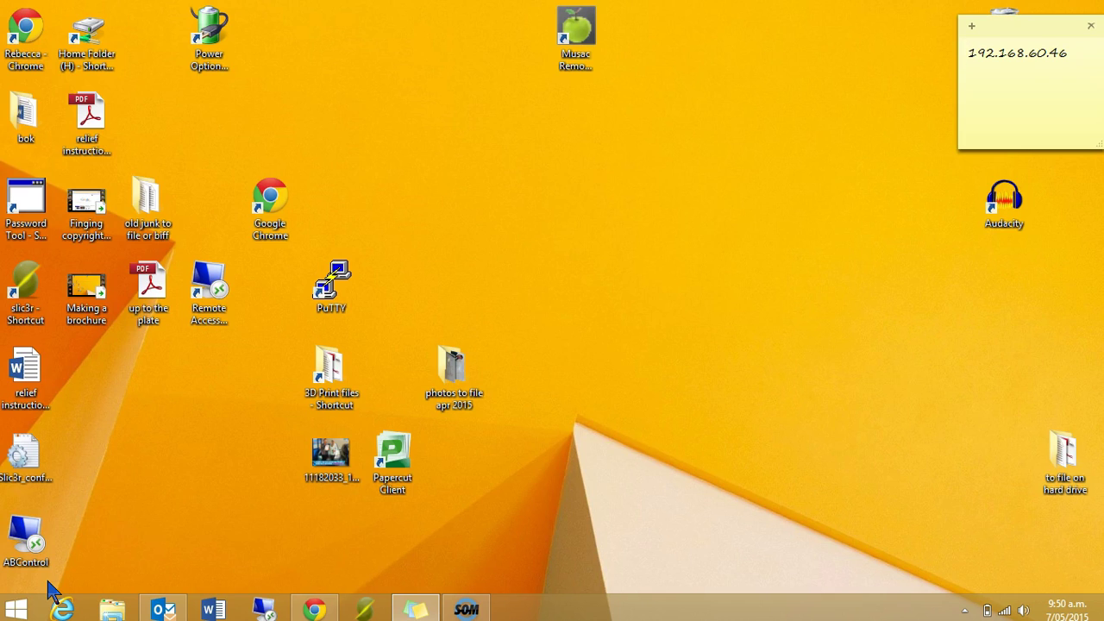
# Launch Publisher 2013 from its tile on the Windows 8 Start screen.
pyautogui.click(17, 610)
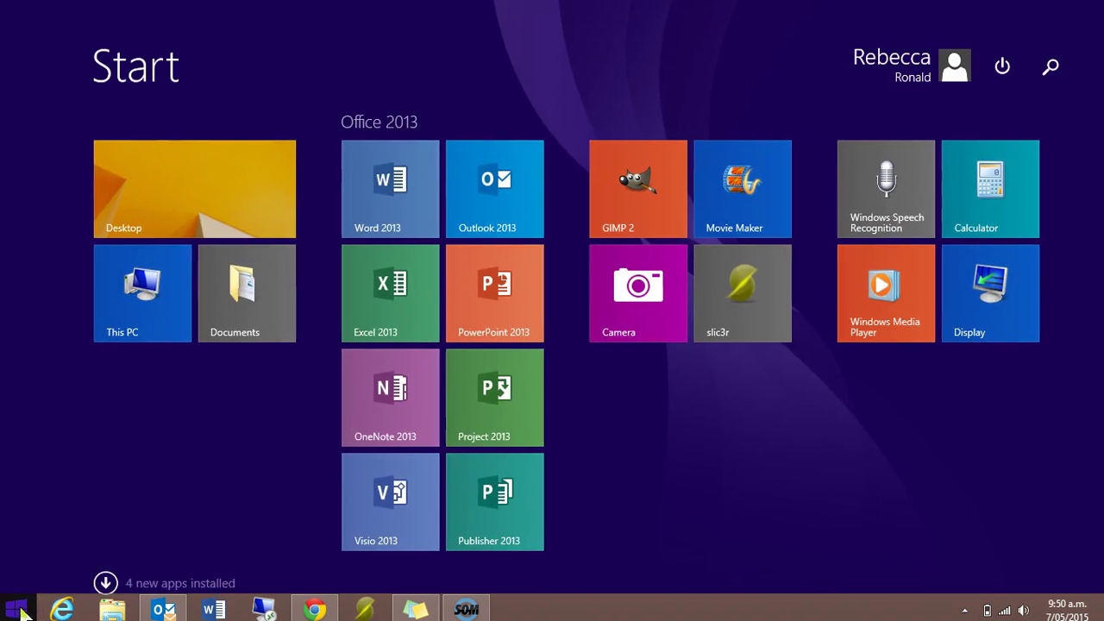
pyautogui.click(475, 492)
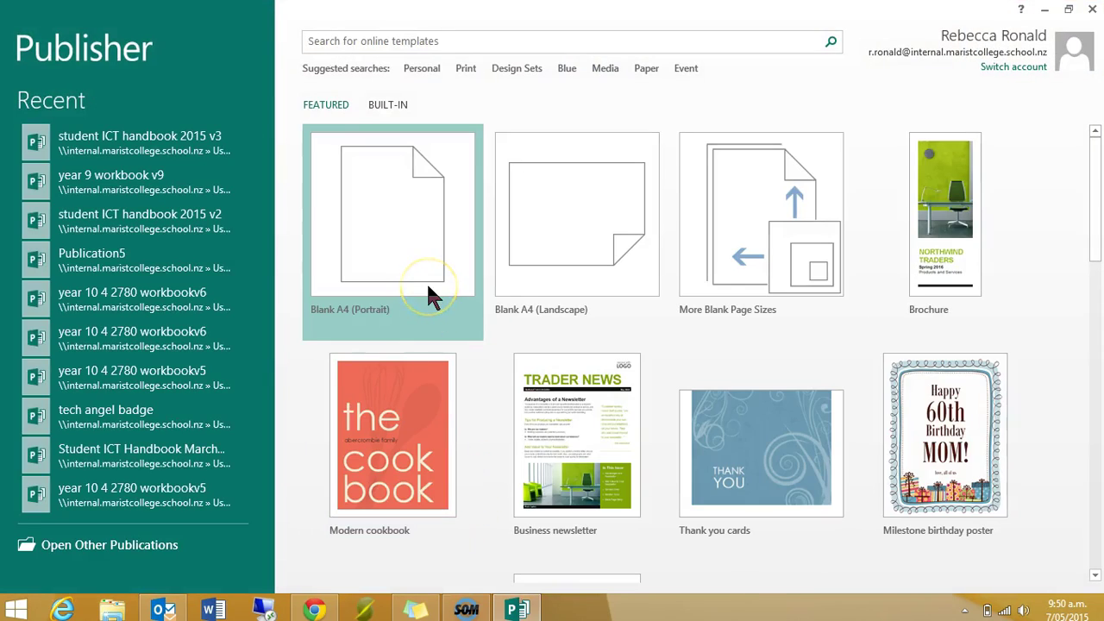
# Start a blank A4 portrait publication and pick the Arrows brochure design with Change Template.
pyautogui.click(429, 290)
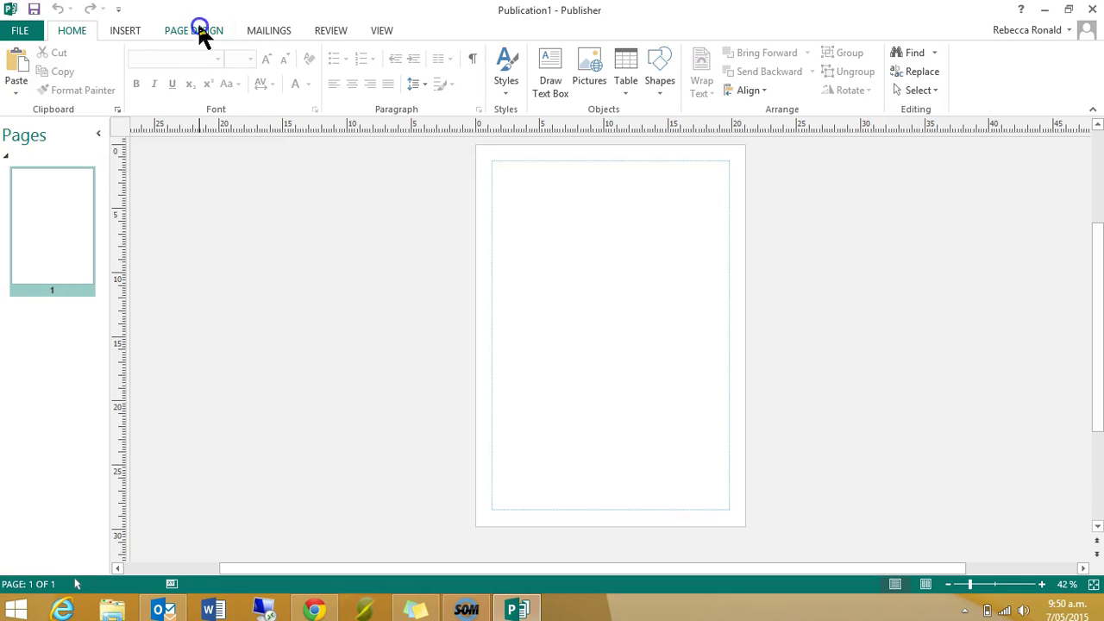
pyautogui.click(198, 30)
pyautogui.click(17, 78)
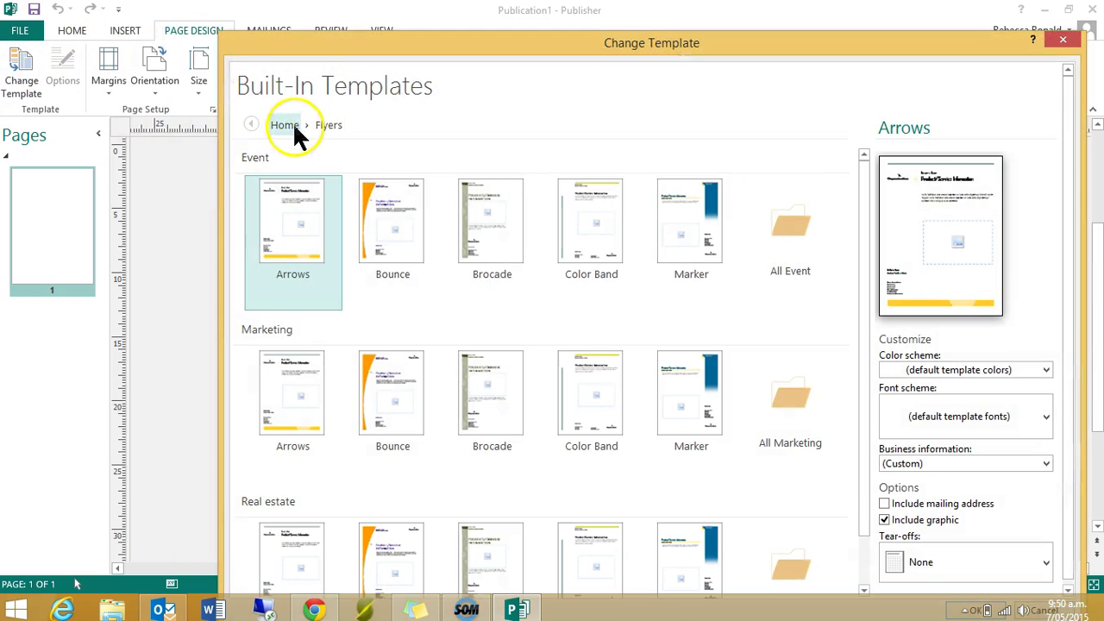
pyautogui.click(287, 125)
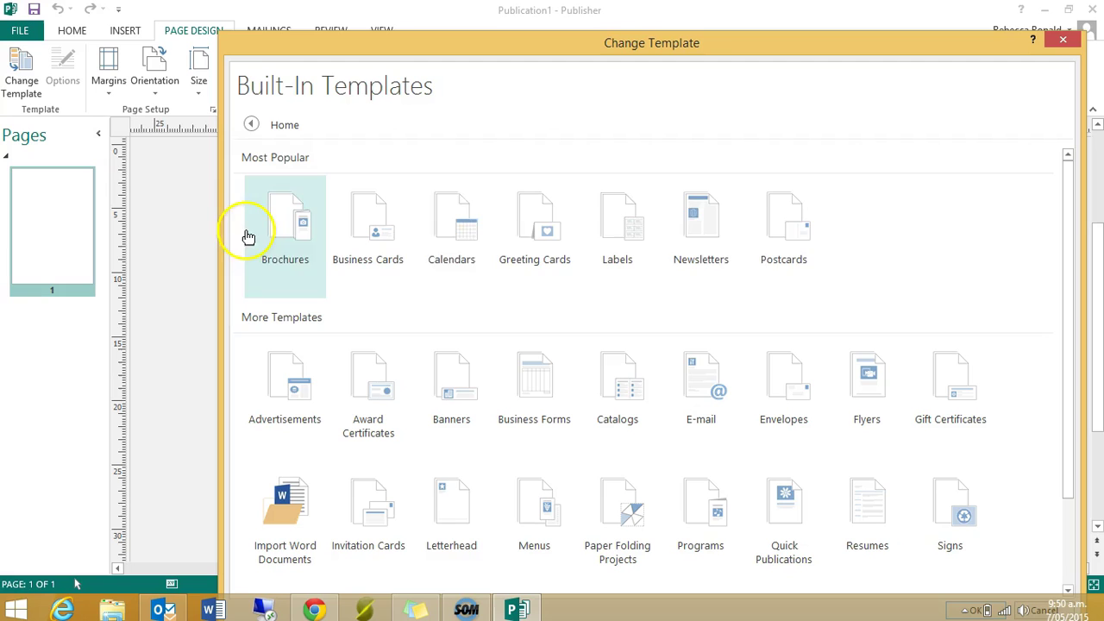
pyautogui.click(292, 238)
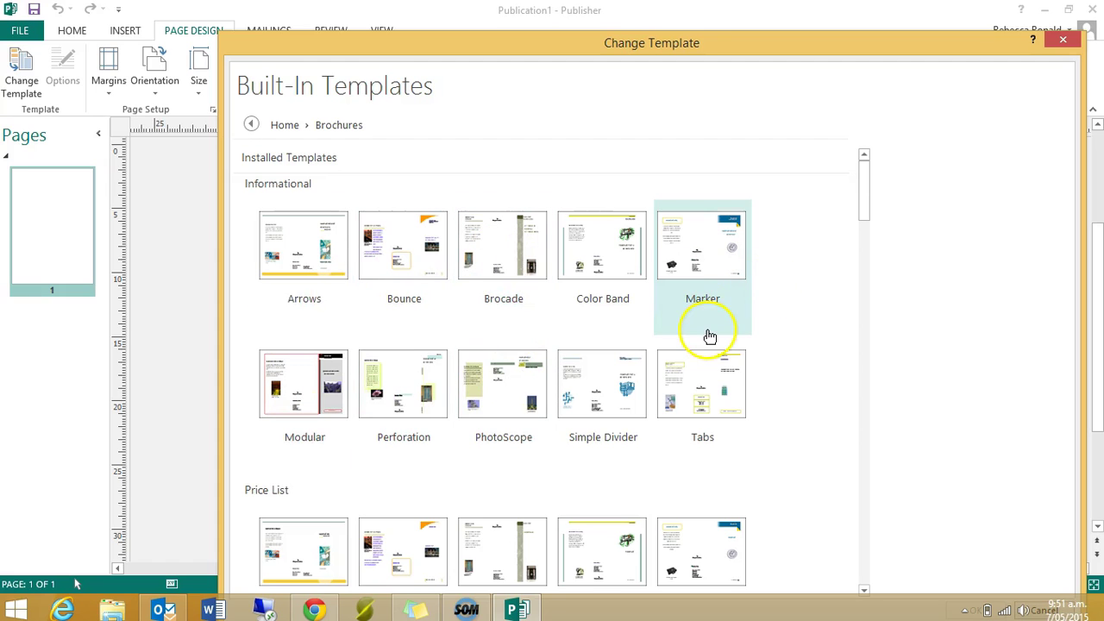
pyautogui.click(318, 265)
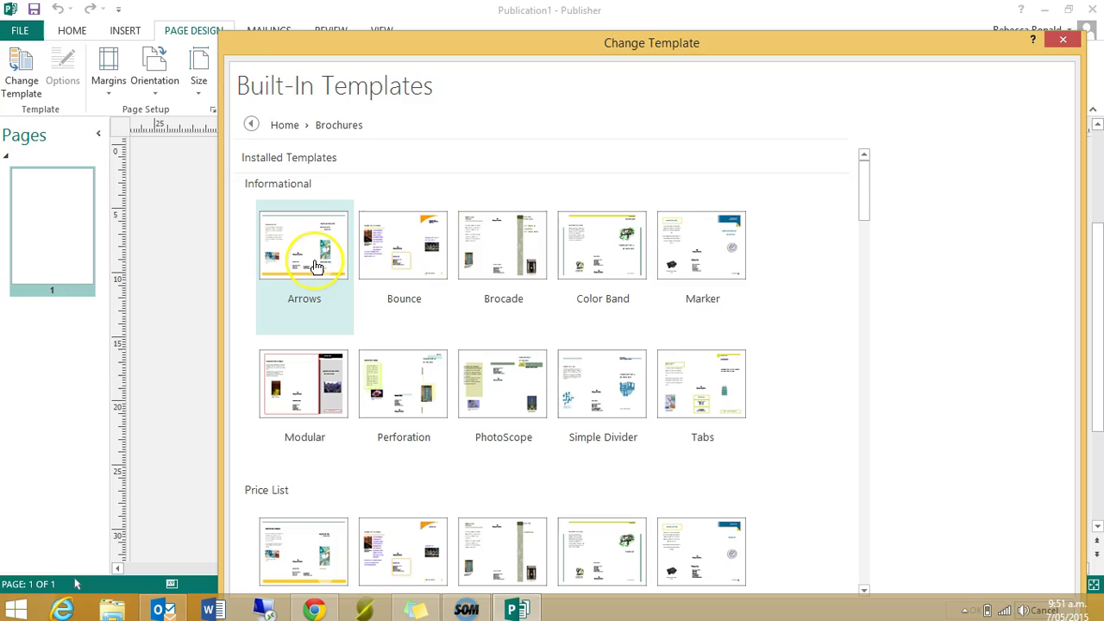
pyautogui.click(327, 268)
# Apply the Arrows template and delete the back panel's heading and picture.
pyautogui.click(327, 267)
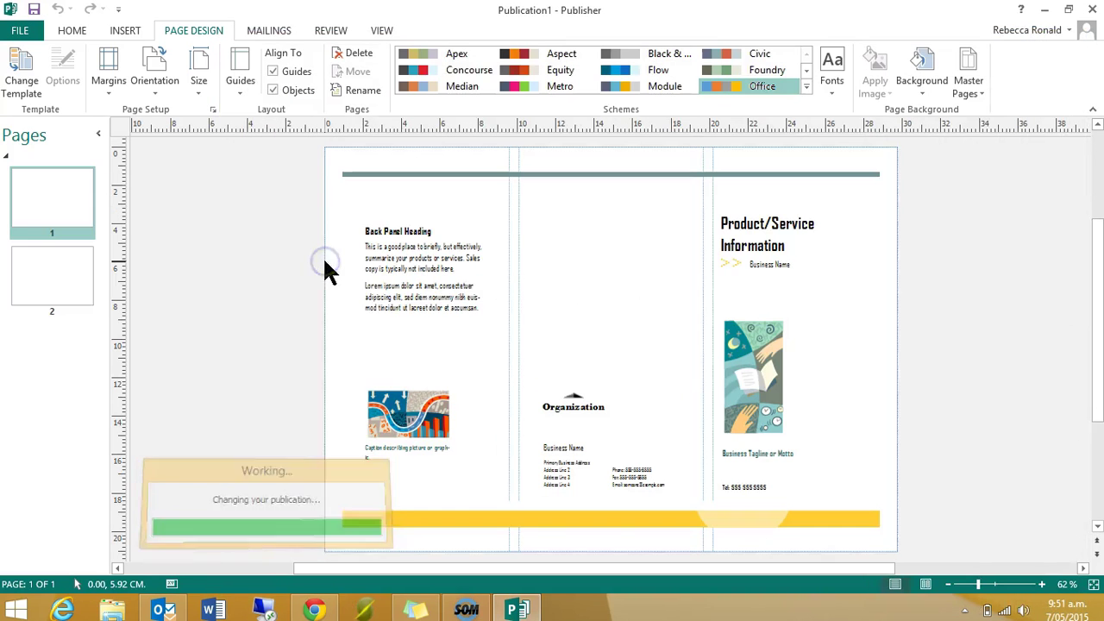
pyautogui.click(415, 246)
pyautogui.tripleClick(415, 247)
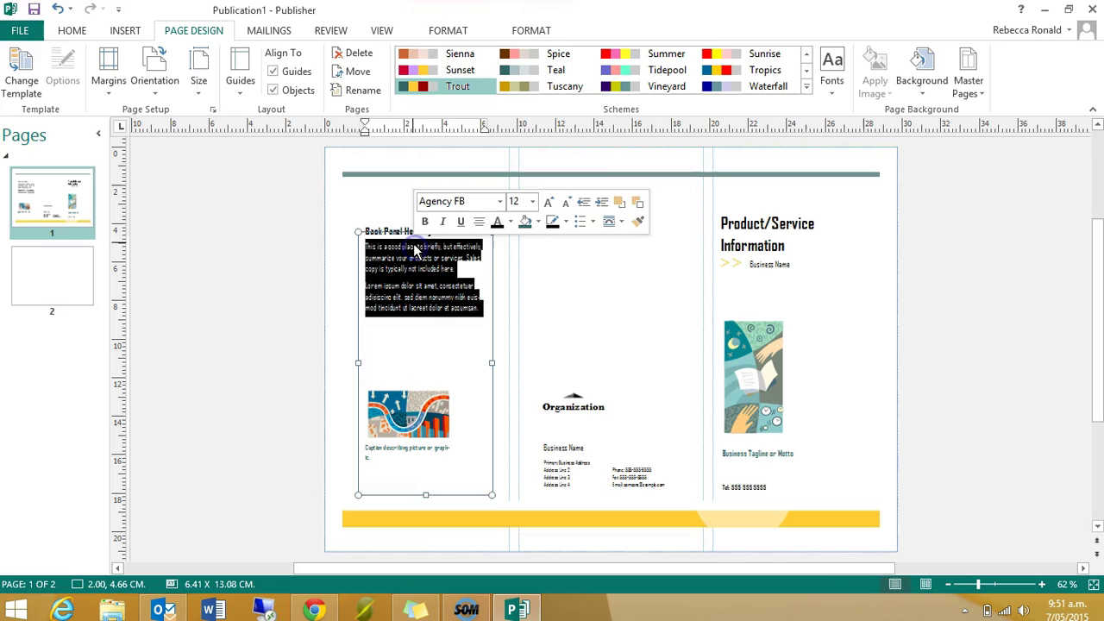
pyautogui.tripleClick(390, 232)
pyautogui.click(425, 258)
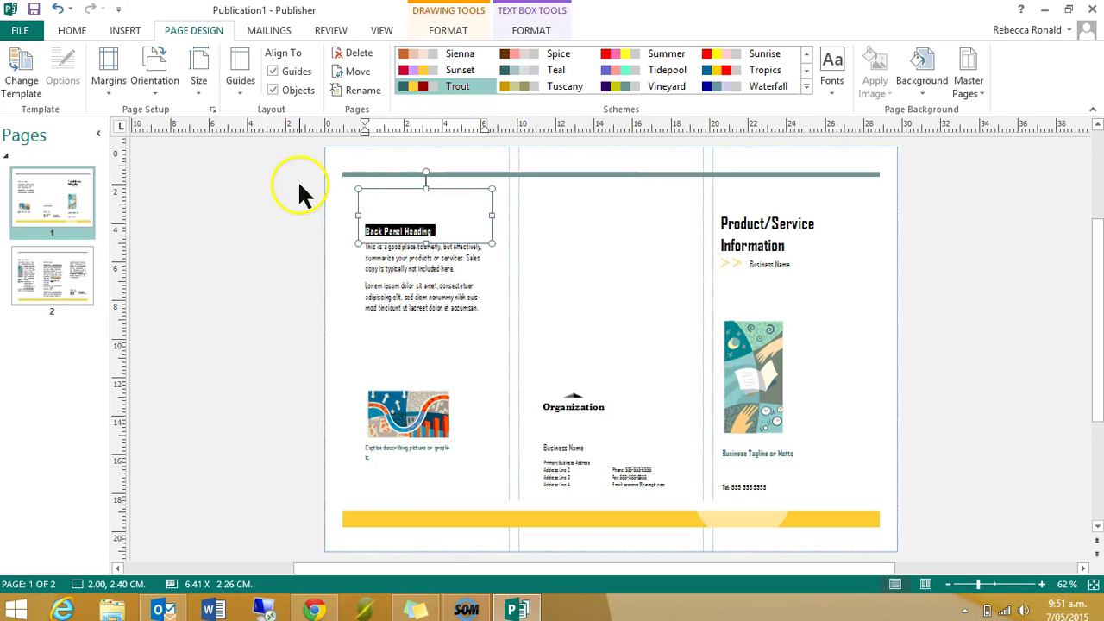
pyautogui.click(511, 176)
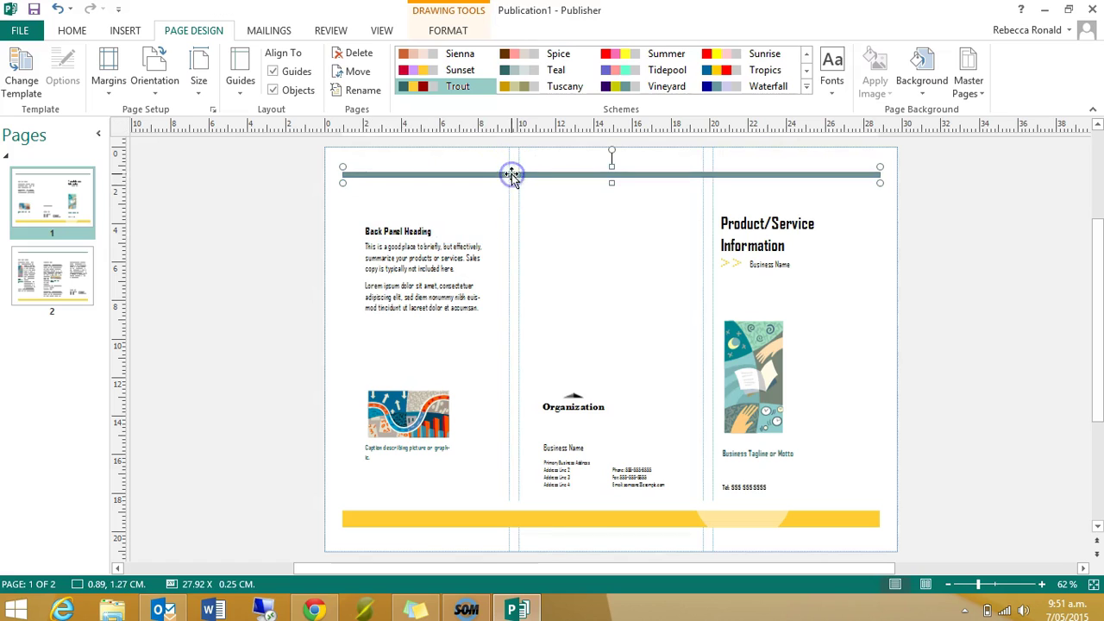
pyautogui.click(530, 509)
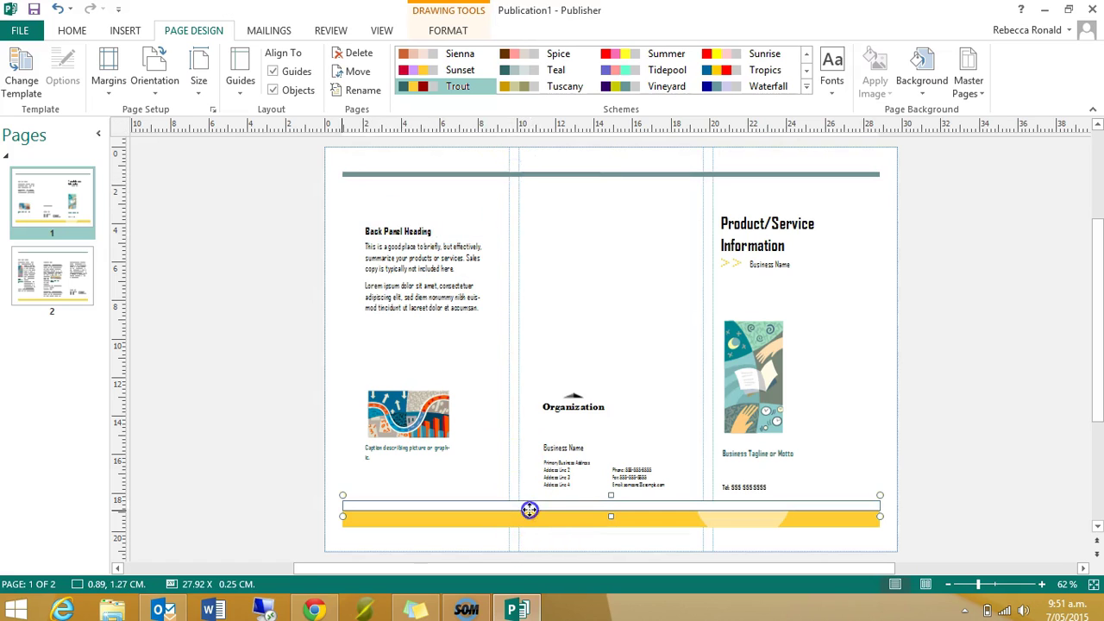
pyautogui.click(161, 253)
pyautogui.click(234, 201)
pyautogui.moveTo(270, 185)
pyautogui.mouseDown()
pyautogui.moveTo(447, 250)
pyautogui.moveTo(508, 489)
pyautogui.mouseUp()
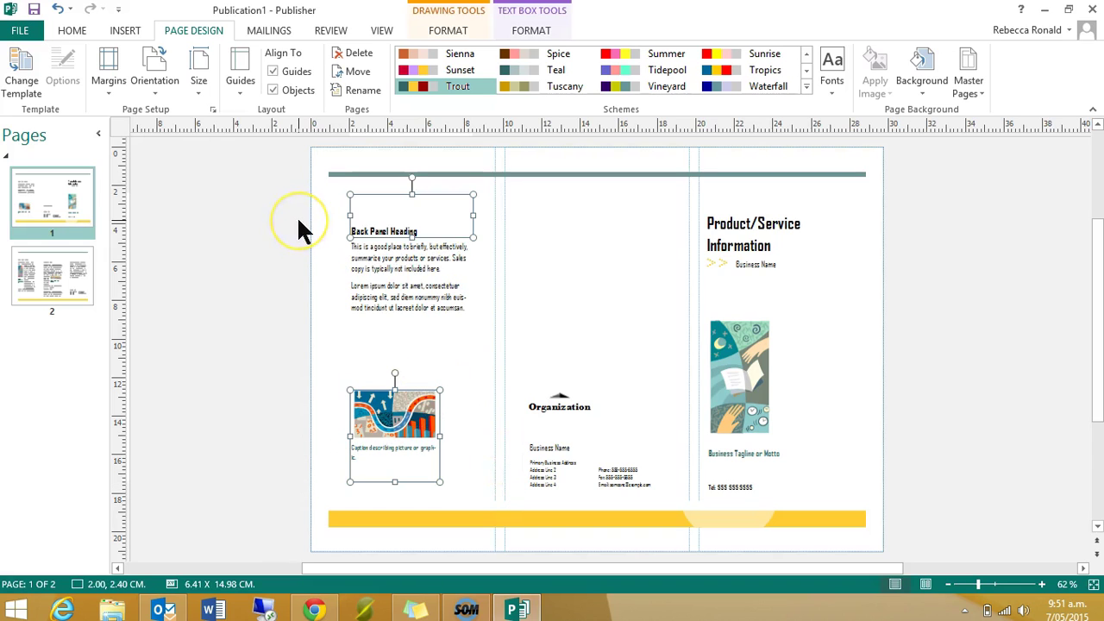
pyautogui.press('Delete')
# Delete the back panel's body text box, leaving the left panel empty.
pyautogui.moveTo(352, 245); pyautogui.dragTo(466, 309)
pyautogui.click(358, 239)
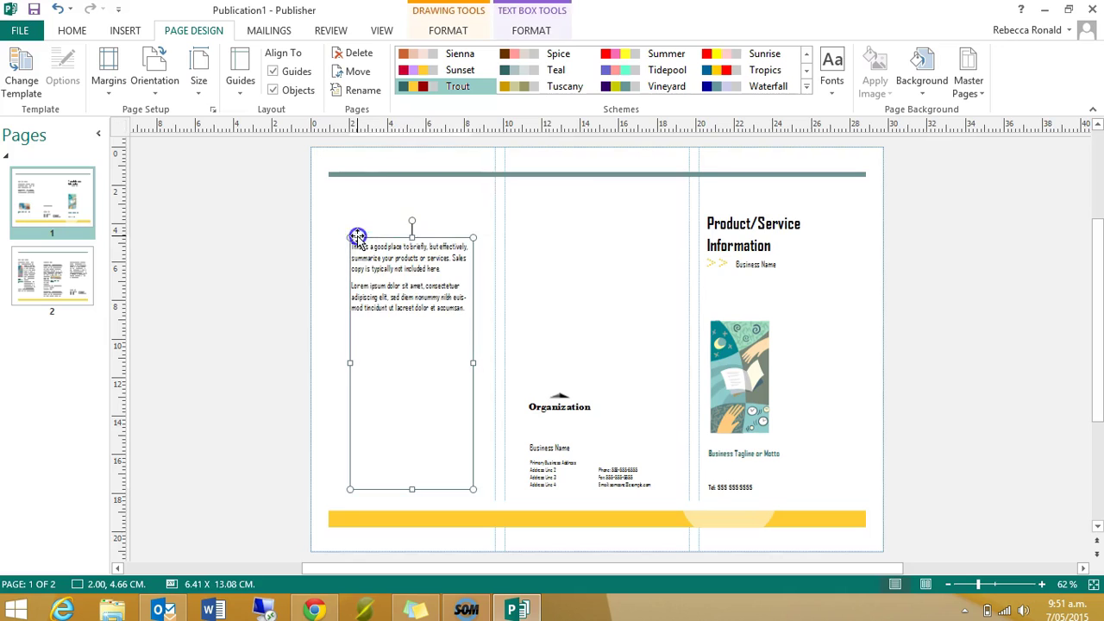
pyautogui.press('Delete')
pyautogui.click(513, 383)
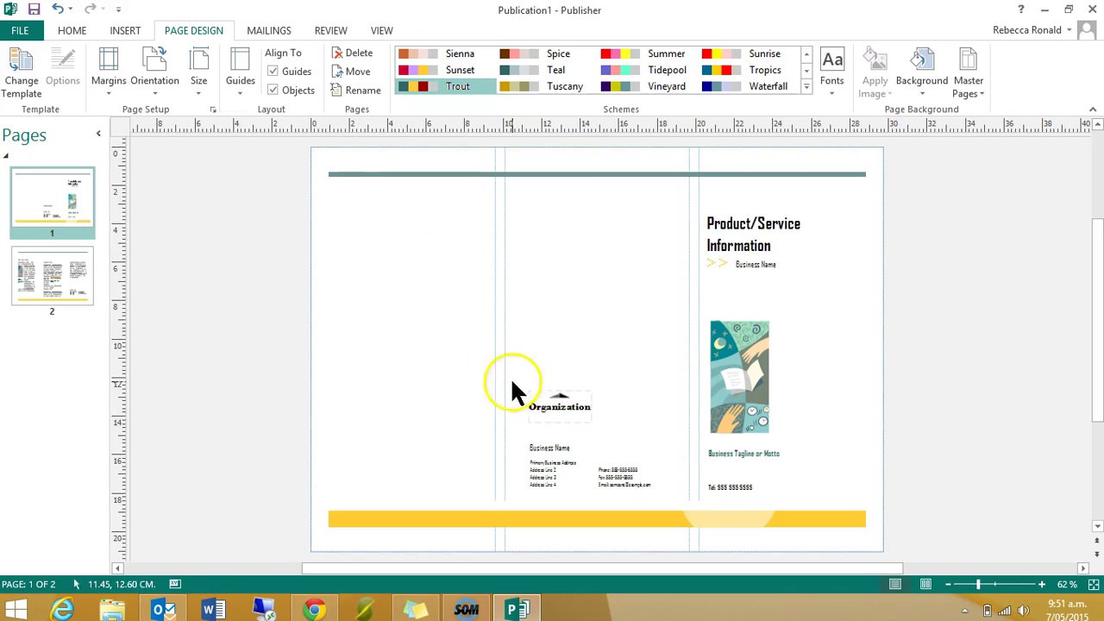
pyautogui.click(748, 226)
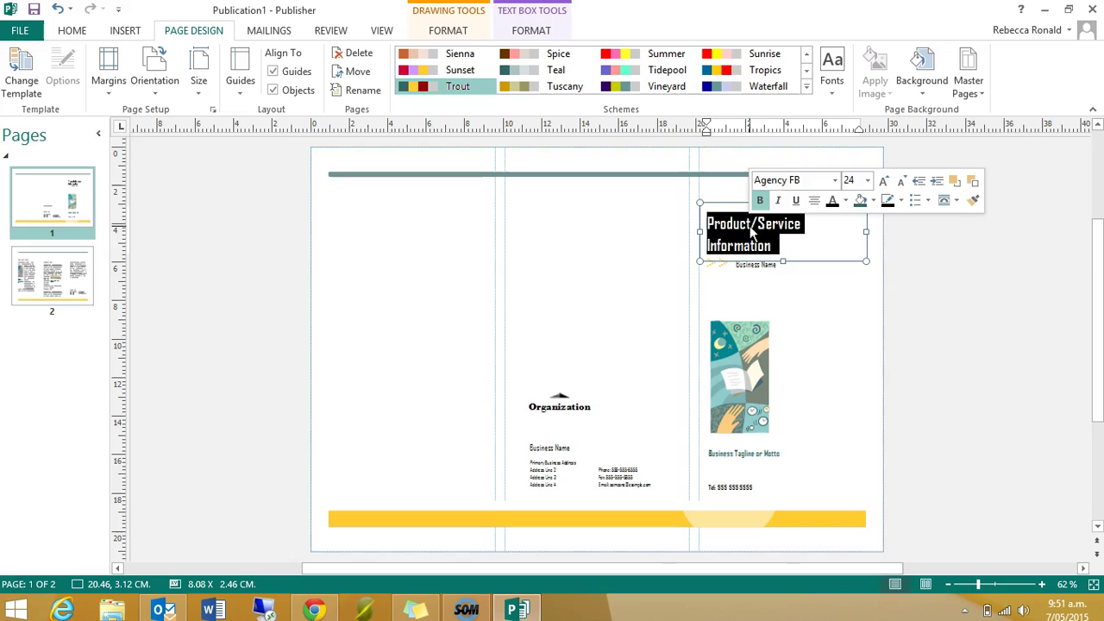
# Type the cover title 'Health and Safety on the Computer', capitalising 'Computer'.
pyautogui.write('Health and Safe')
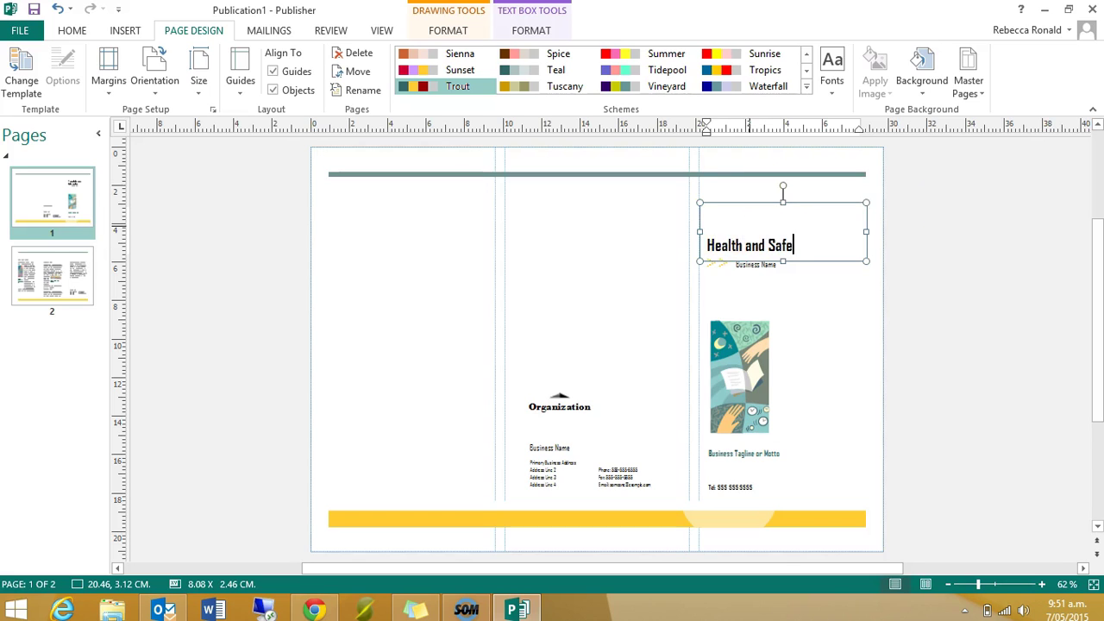
pyautogui.write('computer')
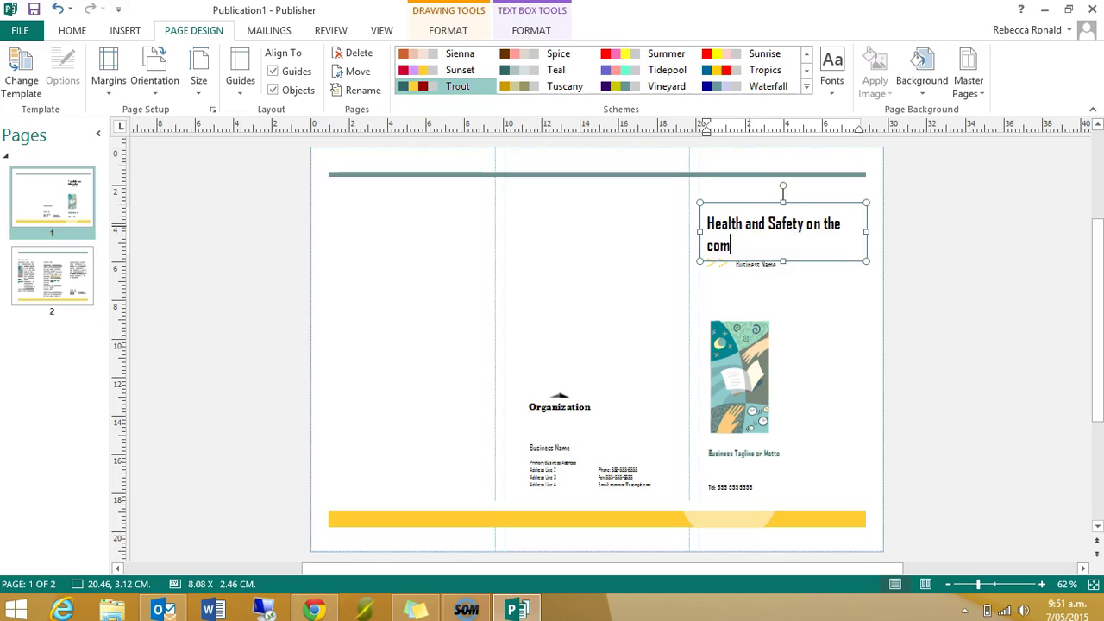
pyautogui.click(715, 247)
pyautogui.press('Delete')
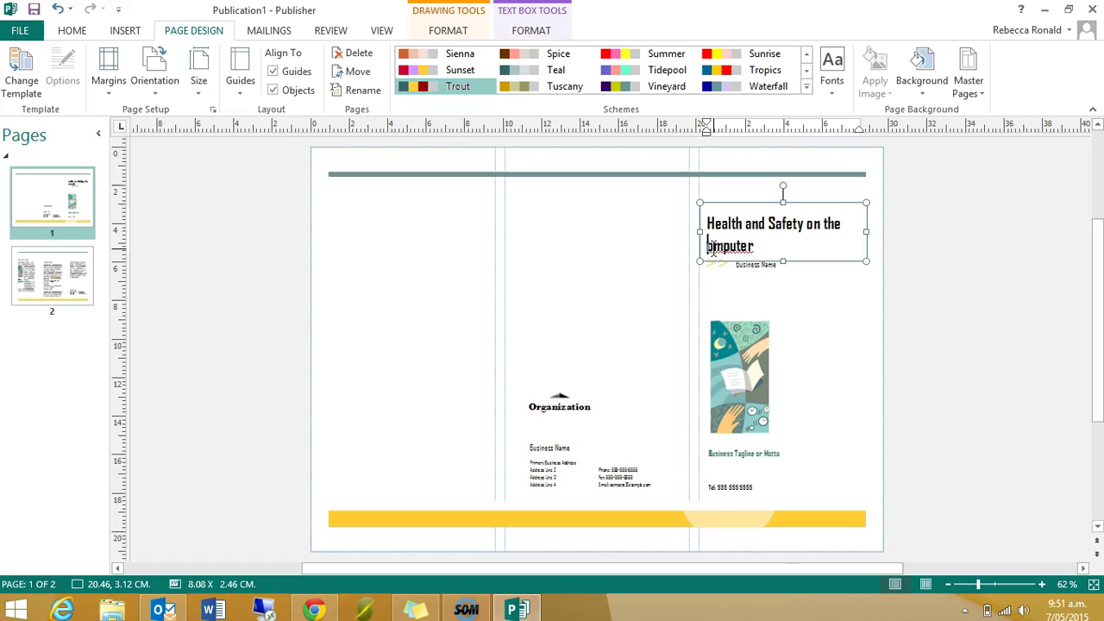
pyautogui.write('C')
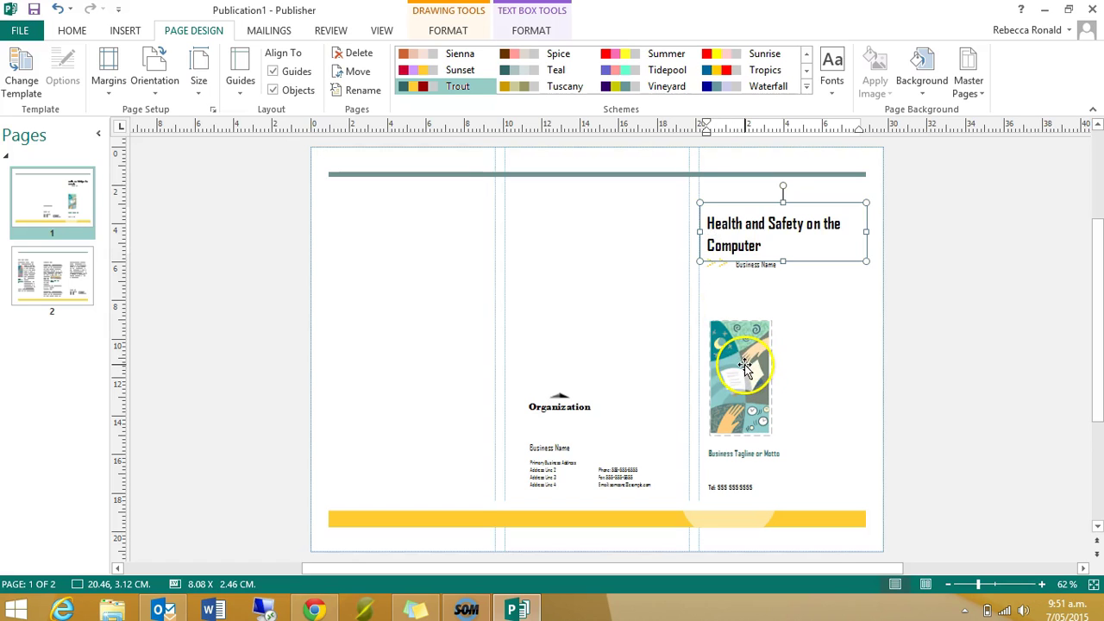
# Select the cover picture and the Business Name line, leaving both unchanged.
pyautogui.click(745, 367)
pyautogui.click(818, 303)
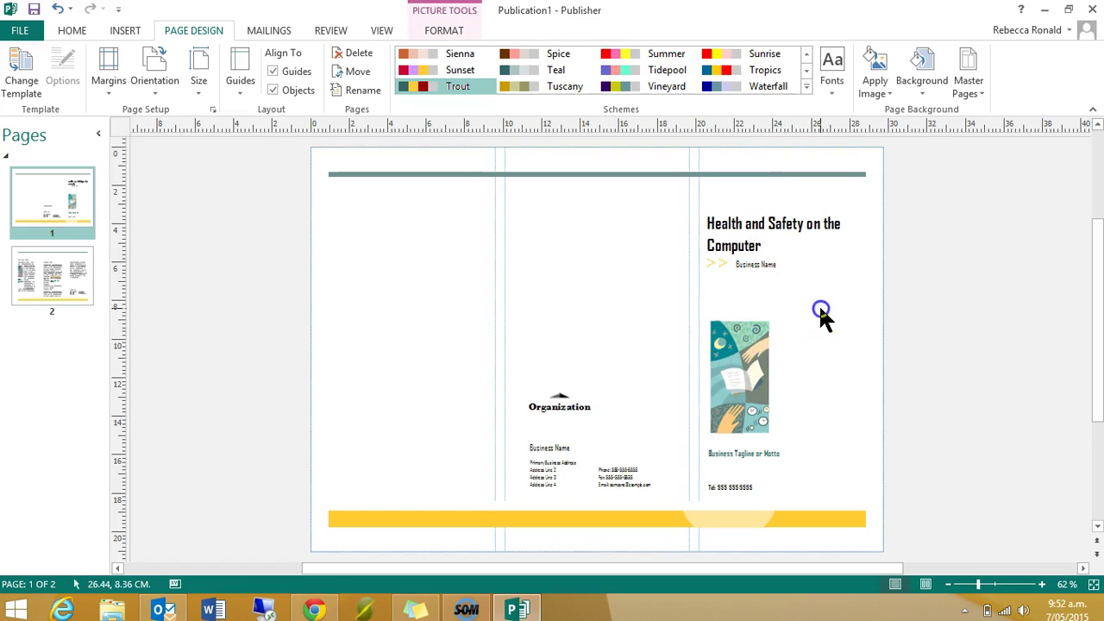
pyautogui.click(754, 264)
pyautogui.doubleClick(754, 264)
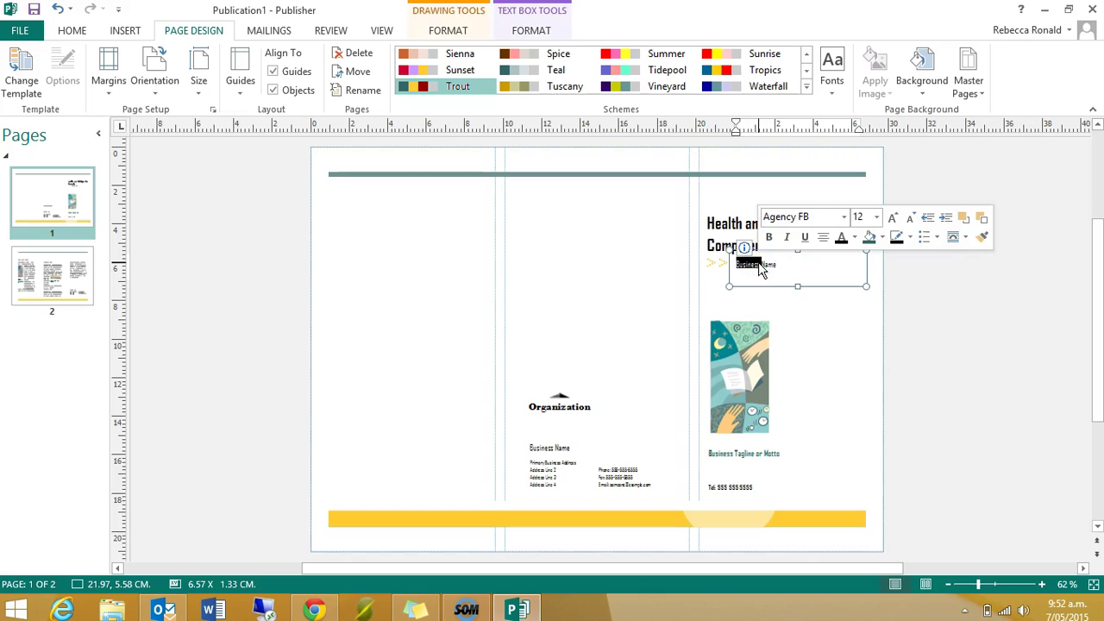
pyautogui.tripleClick(757, 263)
pyautogui.click(559, 398)
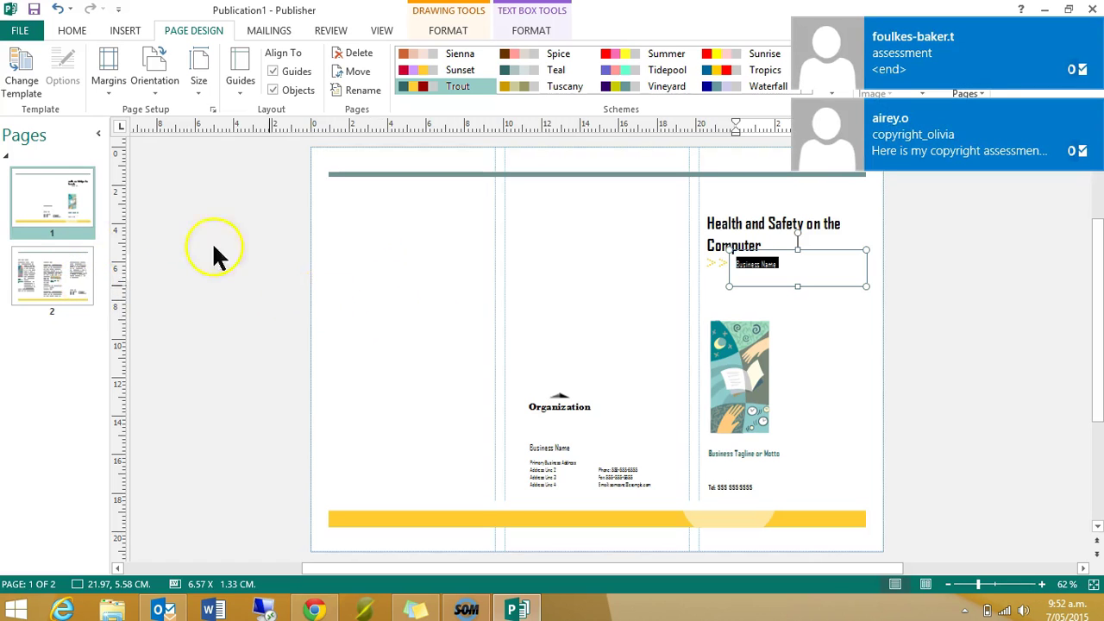
# Review page 2's inside panels, trying a resize of the Main Inside Heading text box.
pyautogui.click(71, 298)
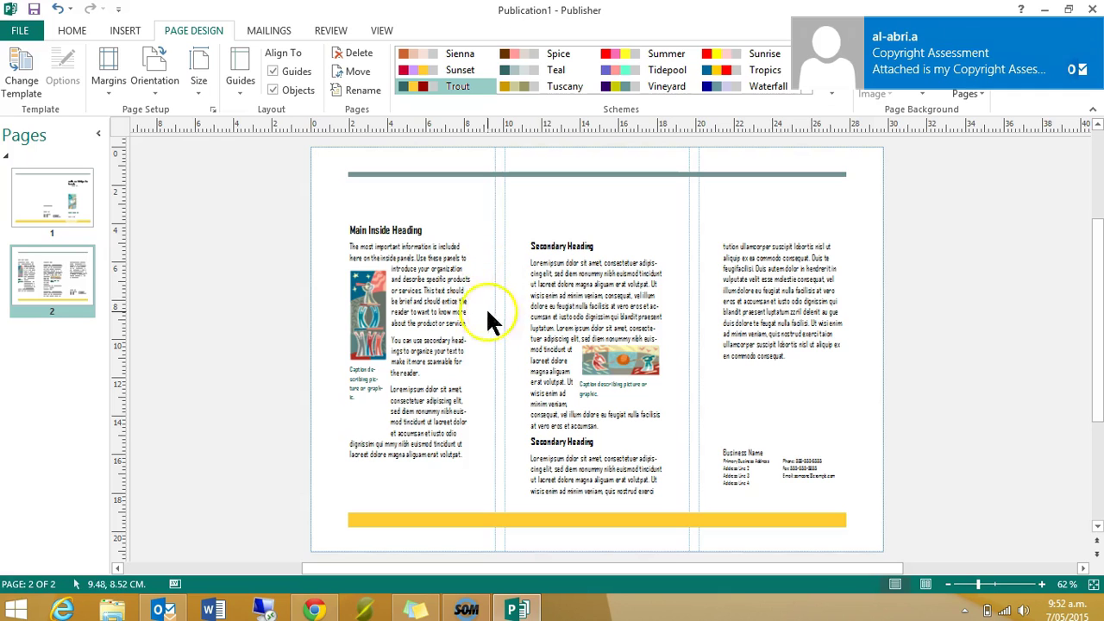
pyautogui.click(471, 280)
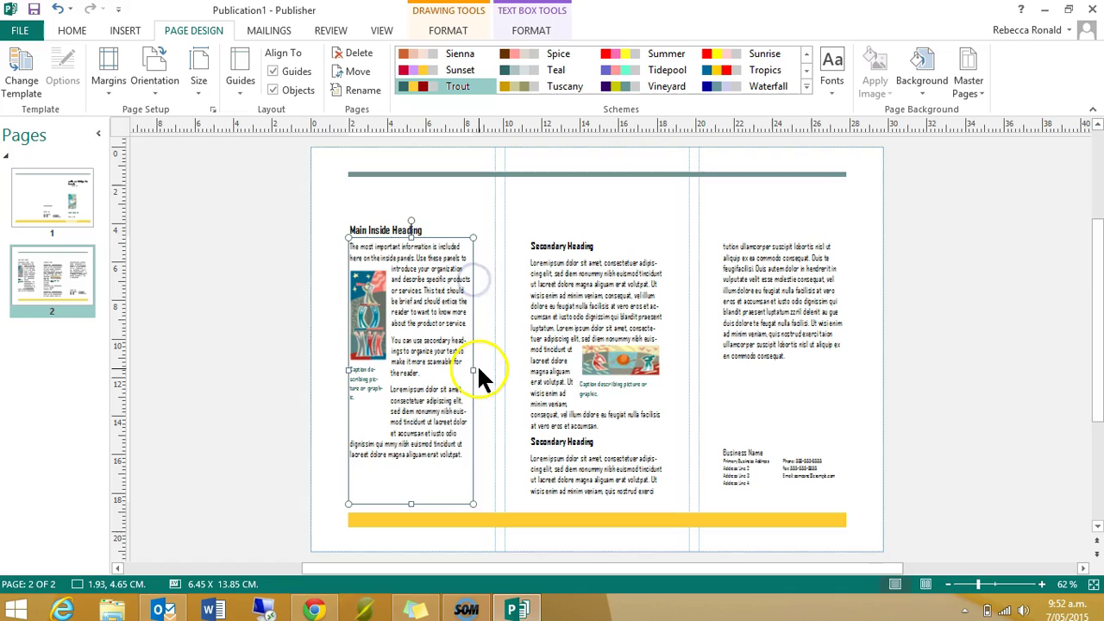
pyautogui.moveTo(473, 370)
pyautogui.mouseDown()
pyautogui.moveTo(510, 368)
pyautogui.moveTo(473, 360)
pyautogui.mouseUp()
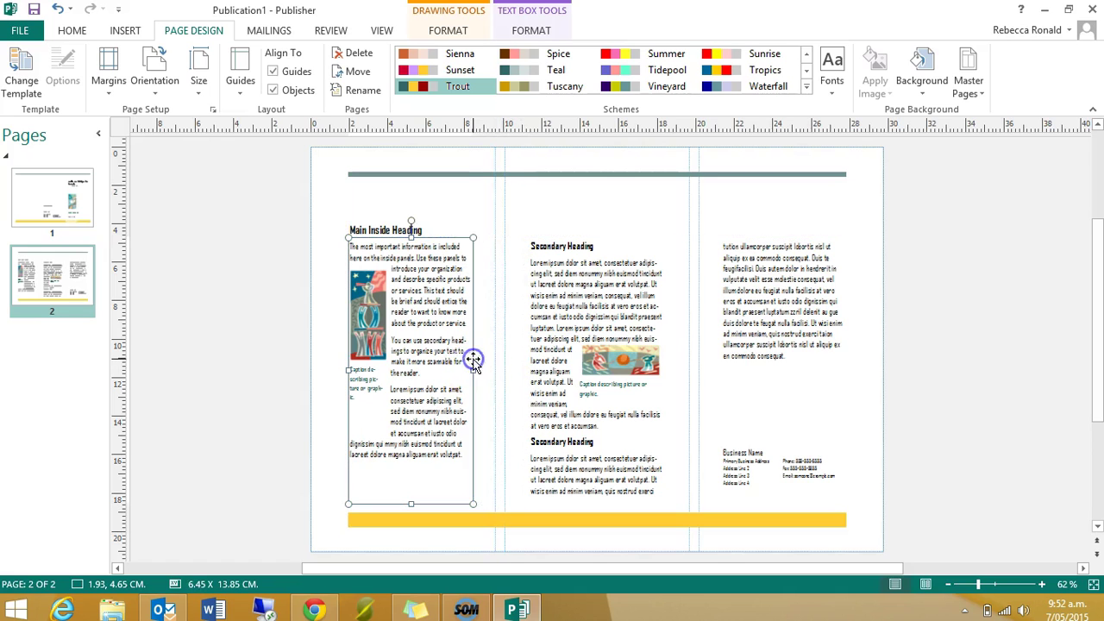
pyautogui.click(45, 205)
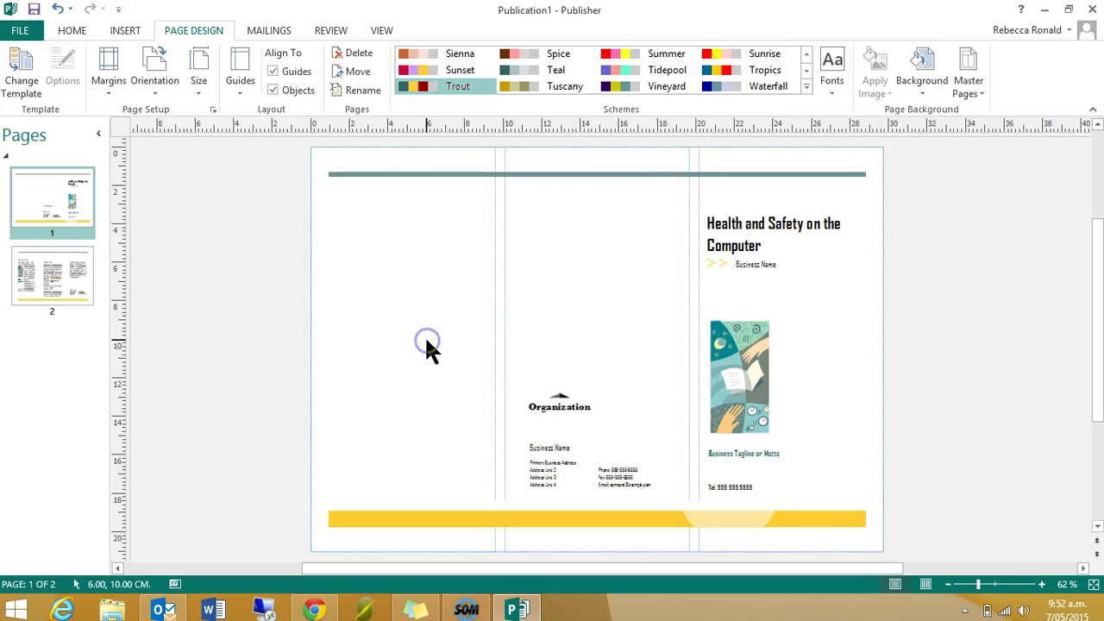
pyautogui.click(52, 277)
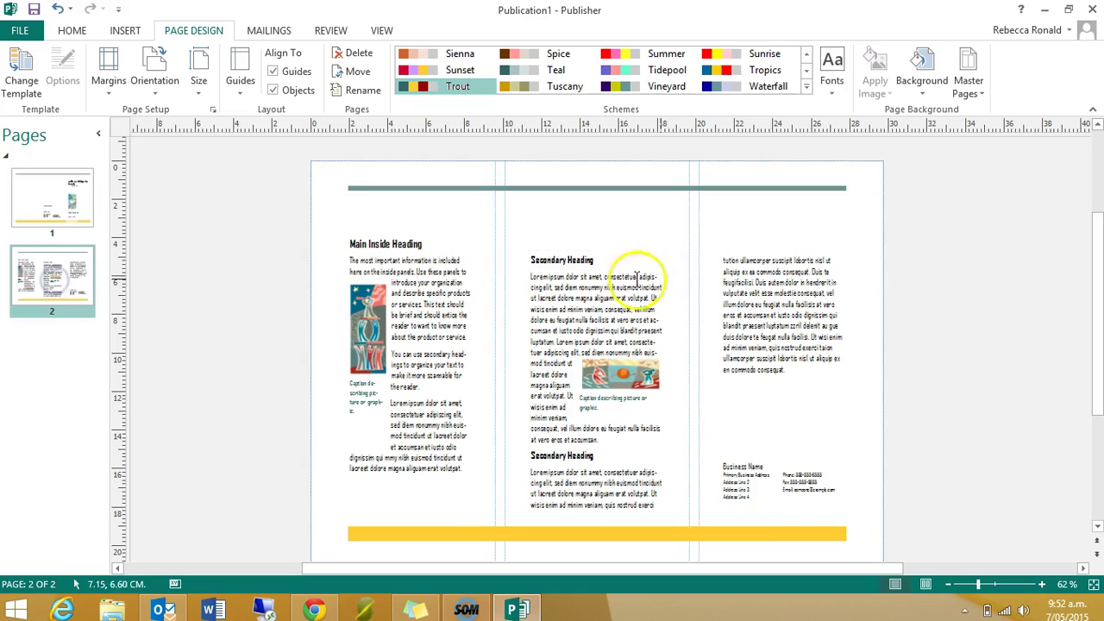
pyautogui.tripleClick(567, 289)
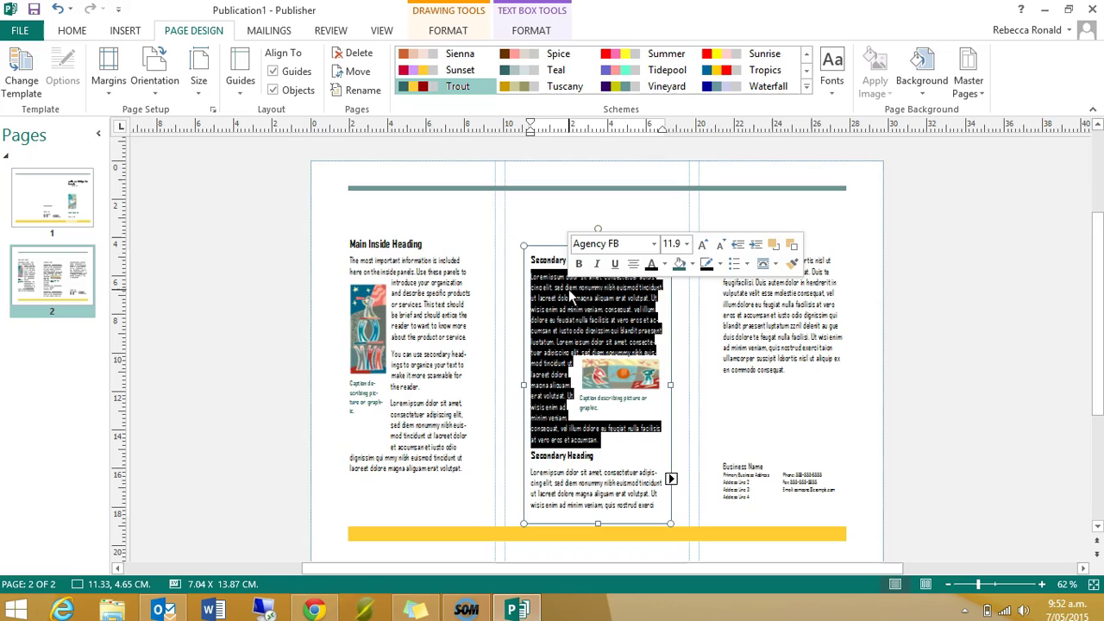
pyautogui.click(949, 341)
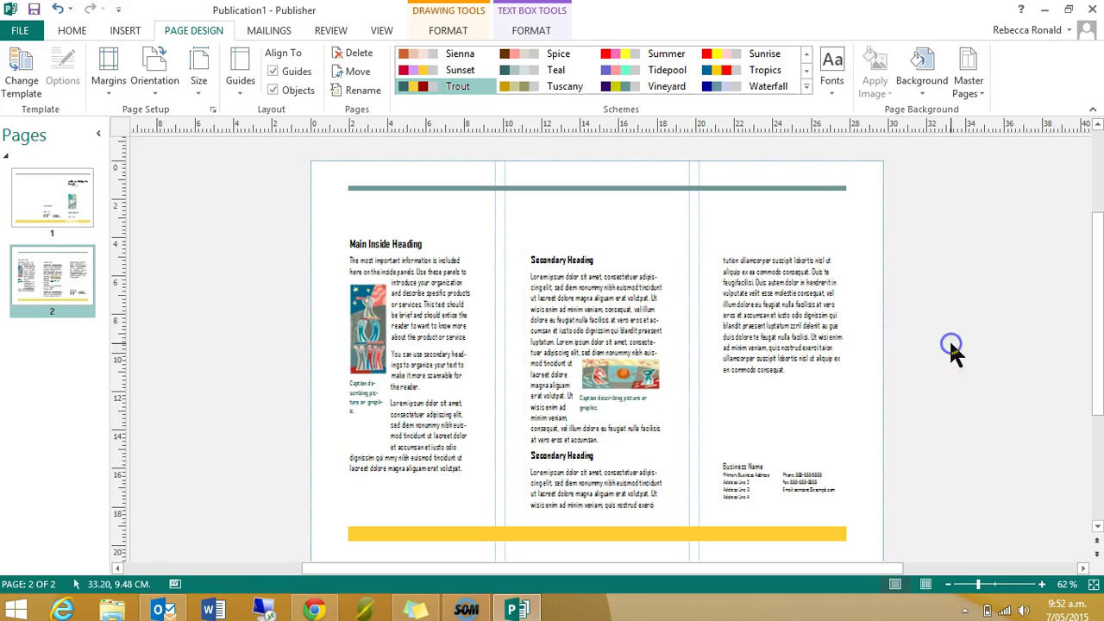
# Open Print settings and choose Follow Me Colour on MCPS01 as the printer.
pyautogui.click(23, 34)
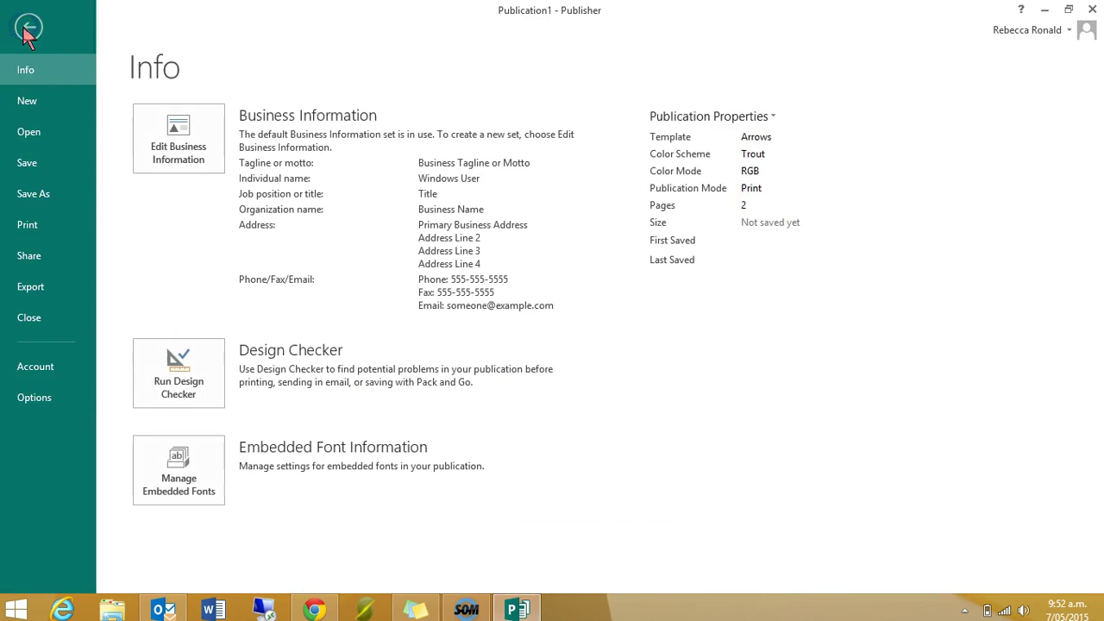
pyautogui.click(38, 226)
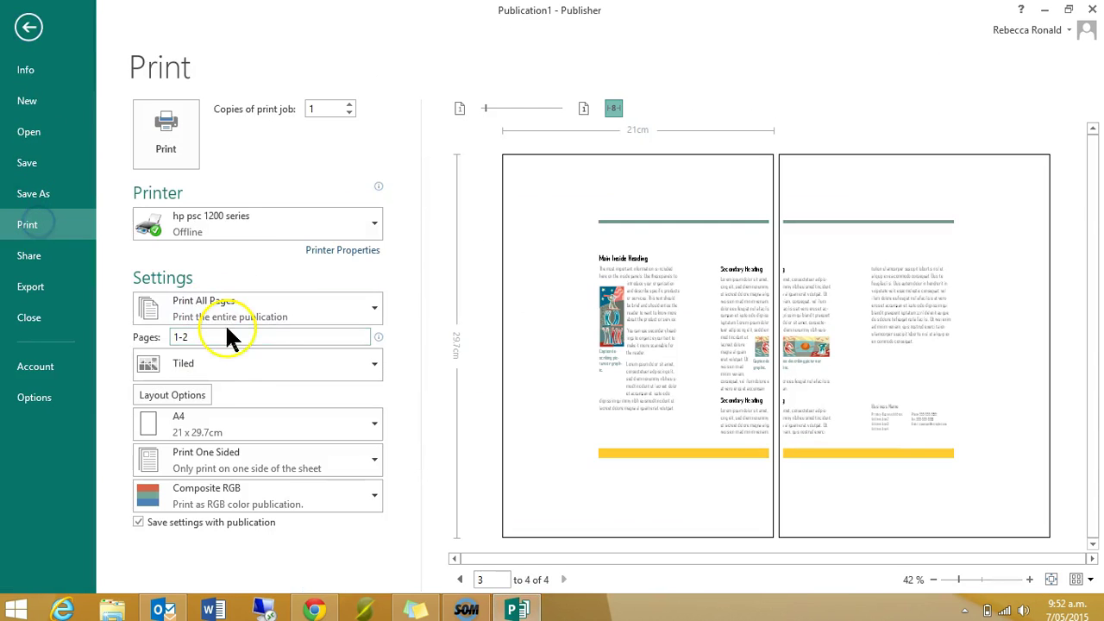
pyautogui.click(216, 228)
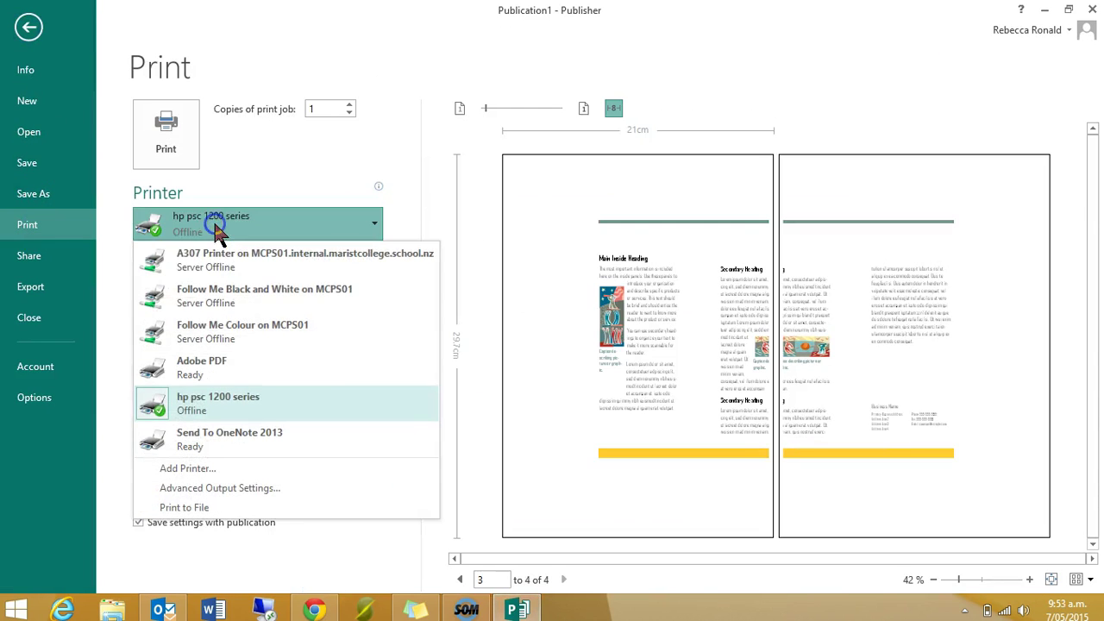
pyautogui.click(220, 292)
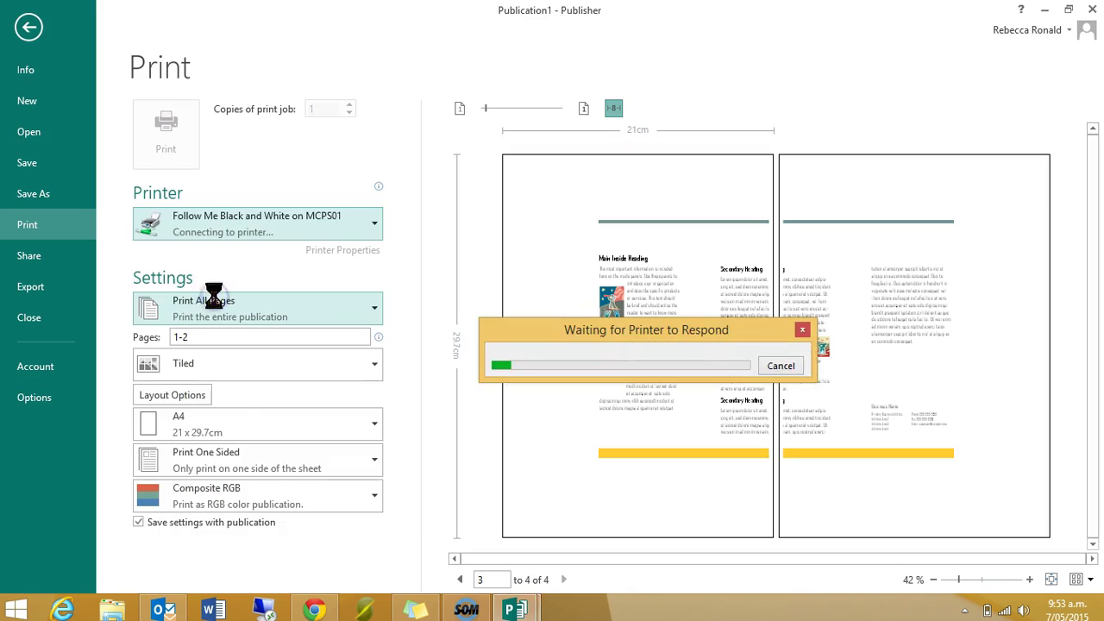
pyautogui.click(246, 220)
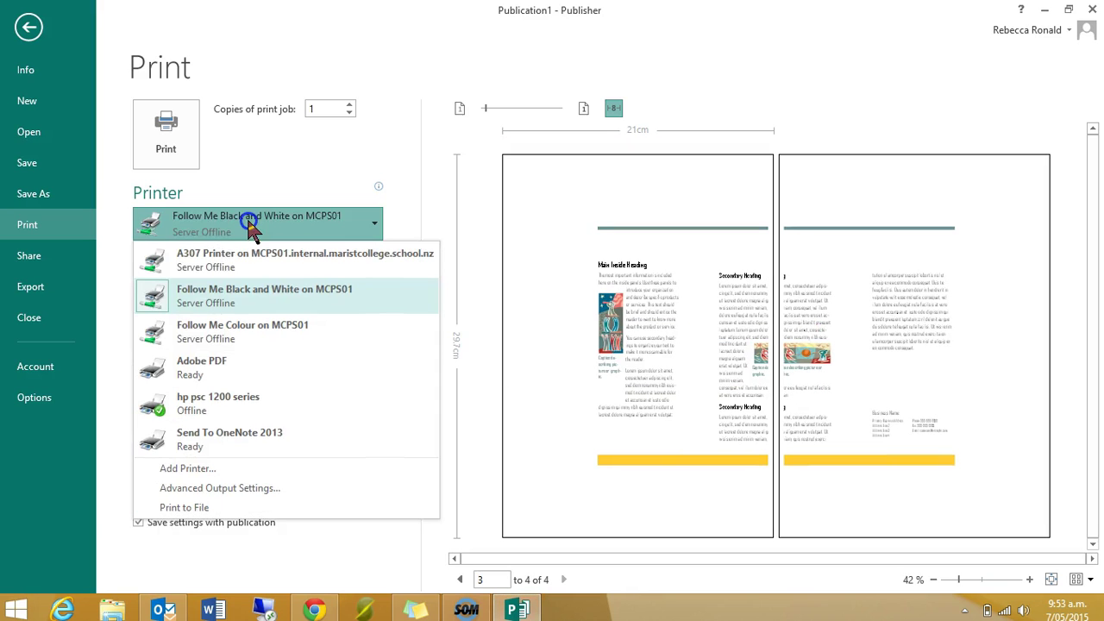
pyautogui.click(221, 325)
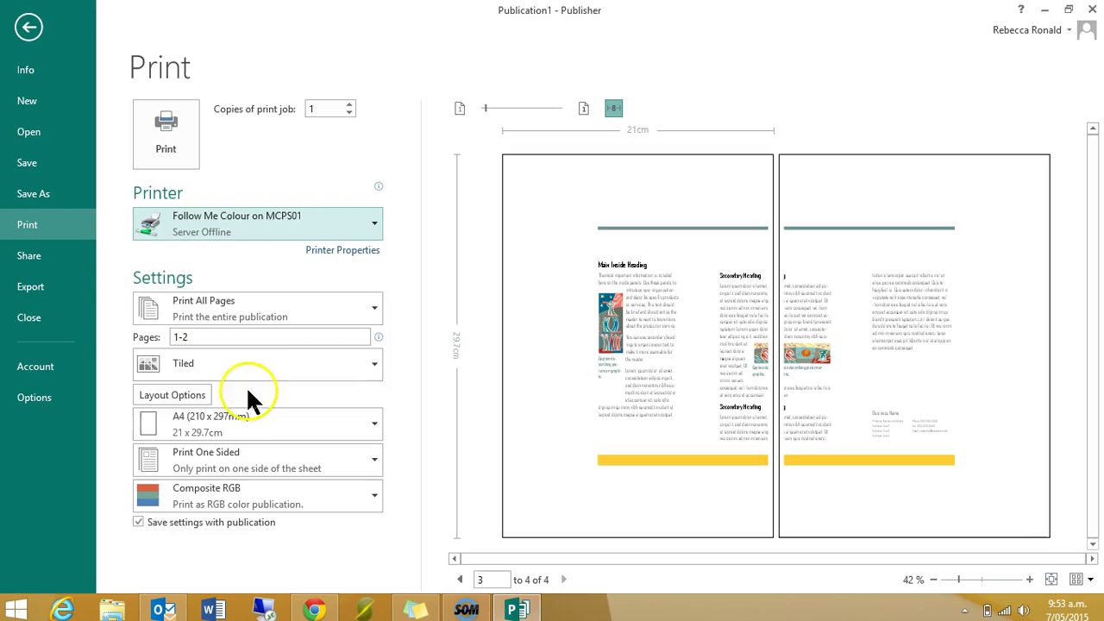
pyautogui.click(192, 371)
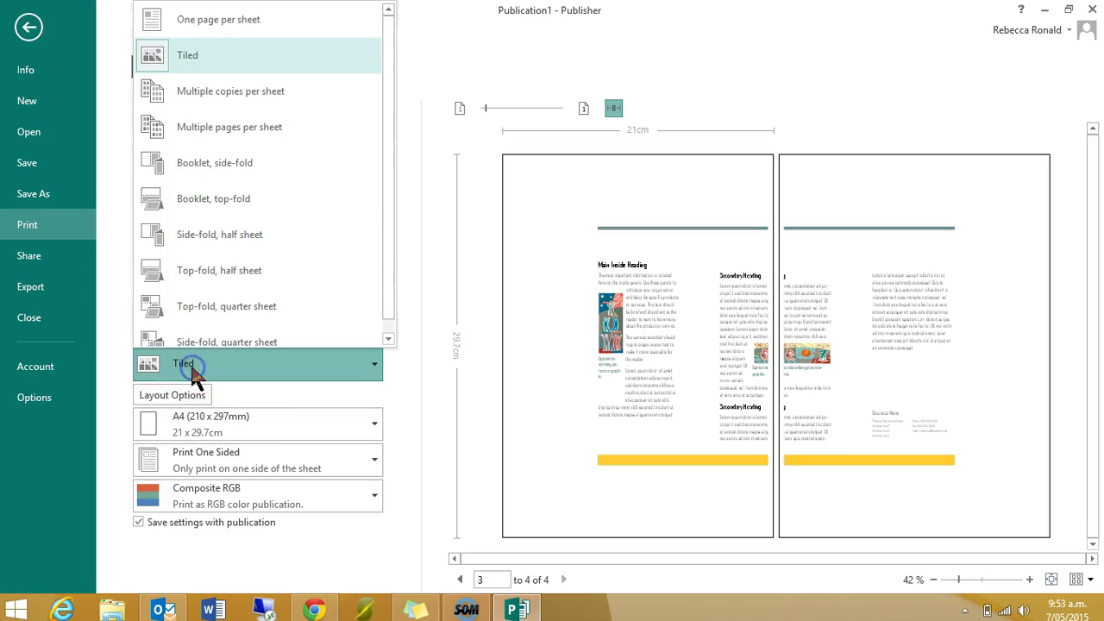
# Print one page per sheet, on both sides, flipping sheets on the short edge.
pyautogui.click(255, 19)
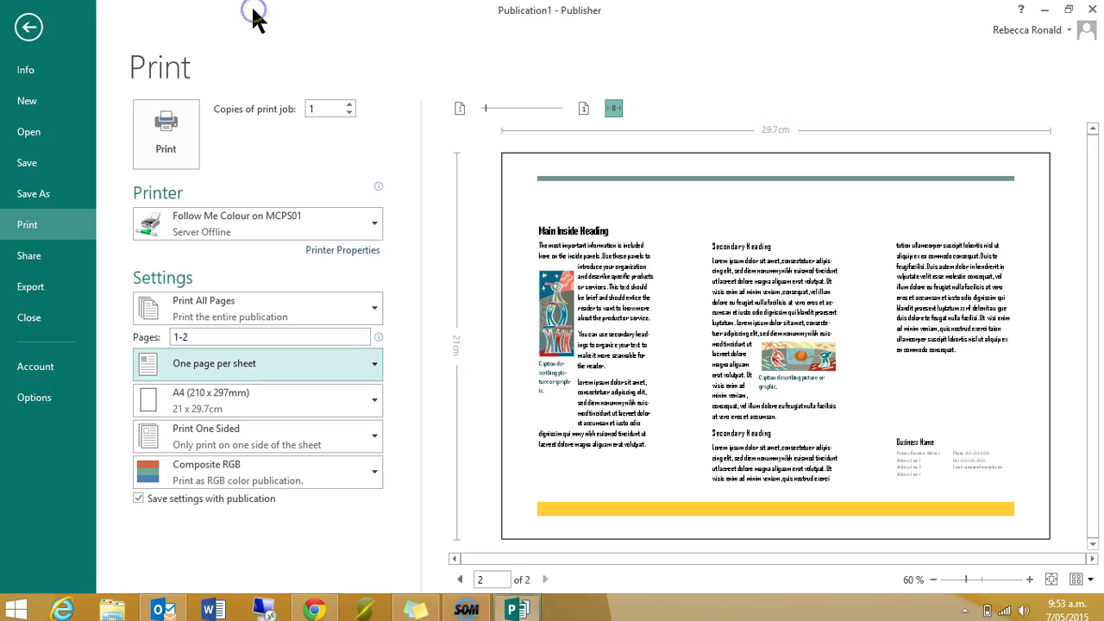
pyautogui.click(213, 337)
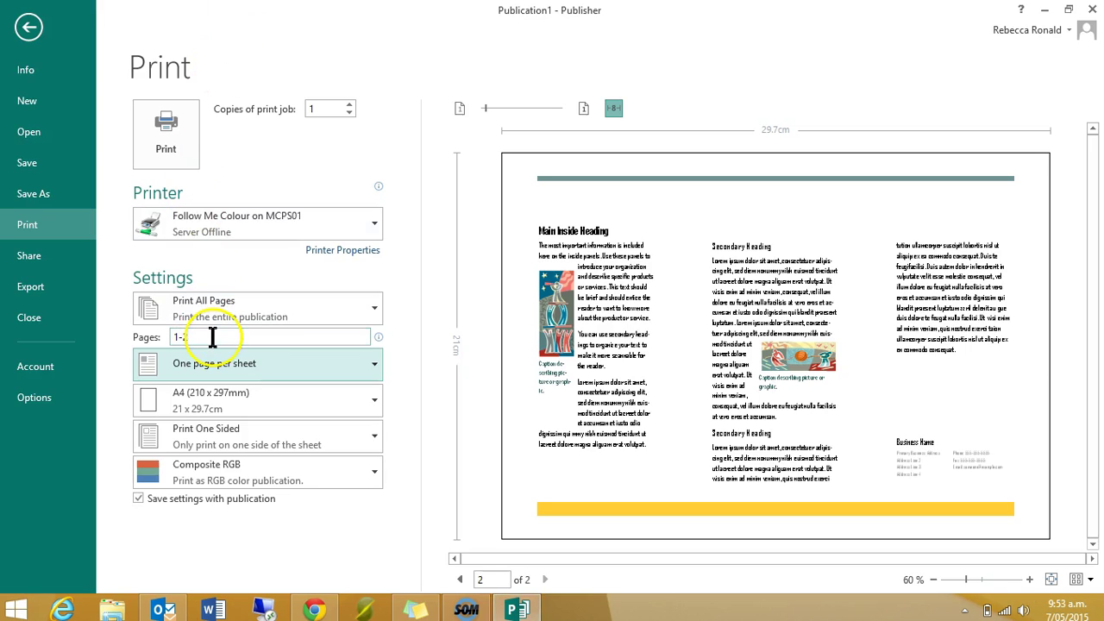
pyautogui.click(223, 438)
pyautogui.click(226, 513)
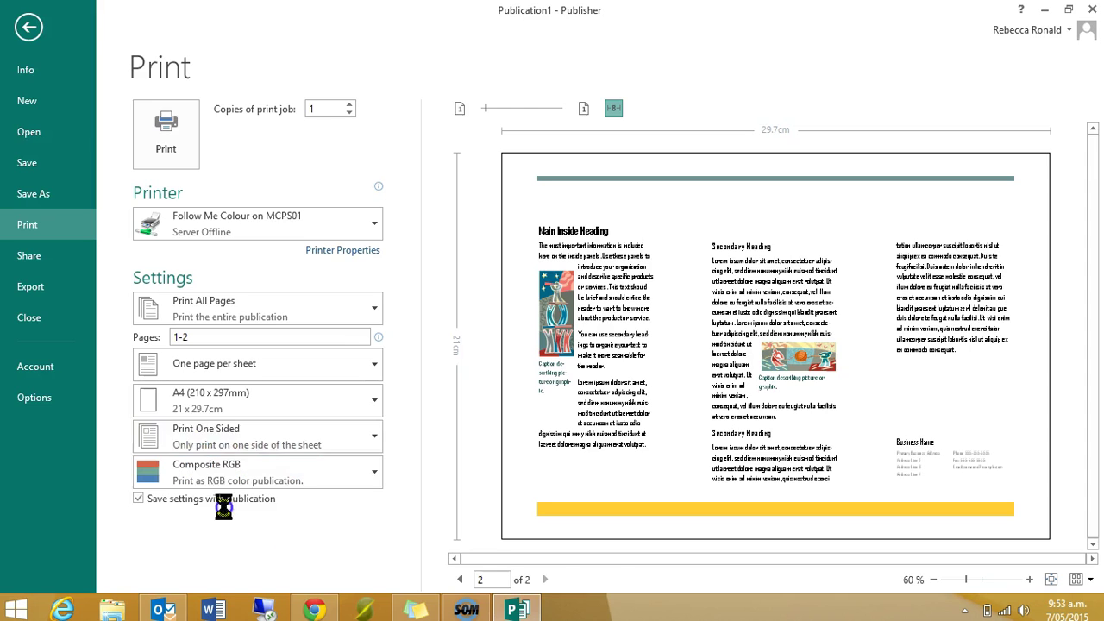
pyautogui.click(226, 440)
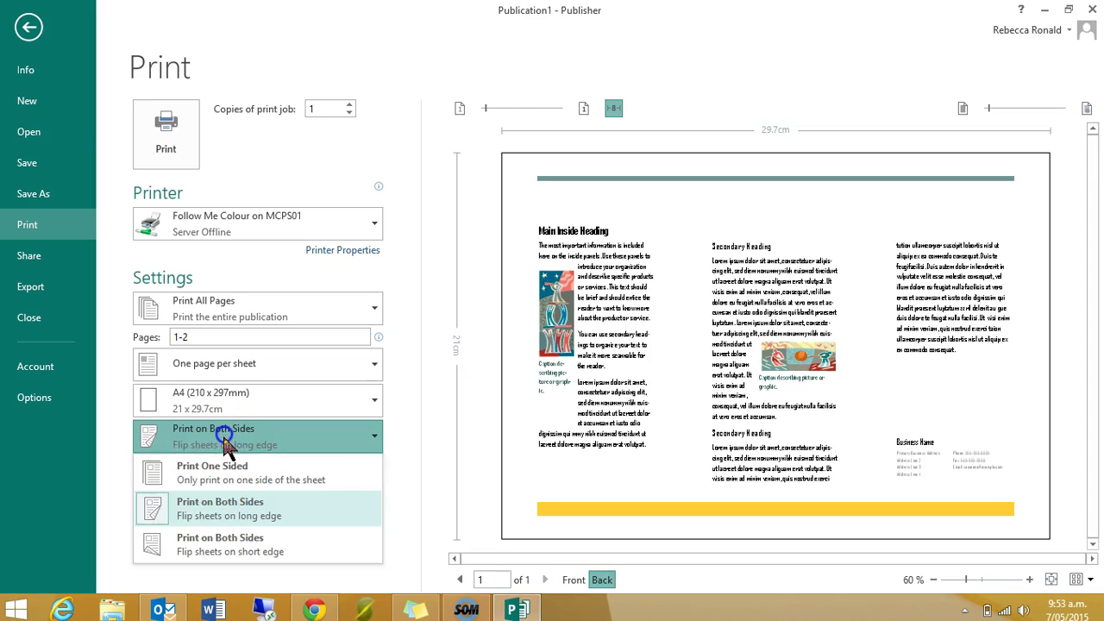
pyautogui.click(231, 545)
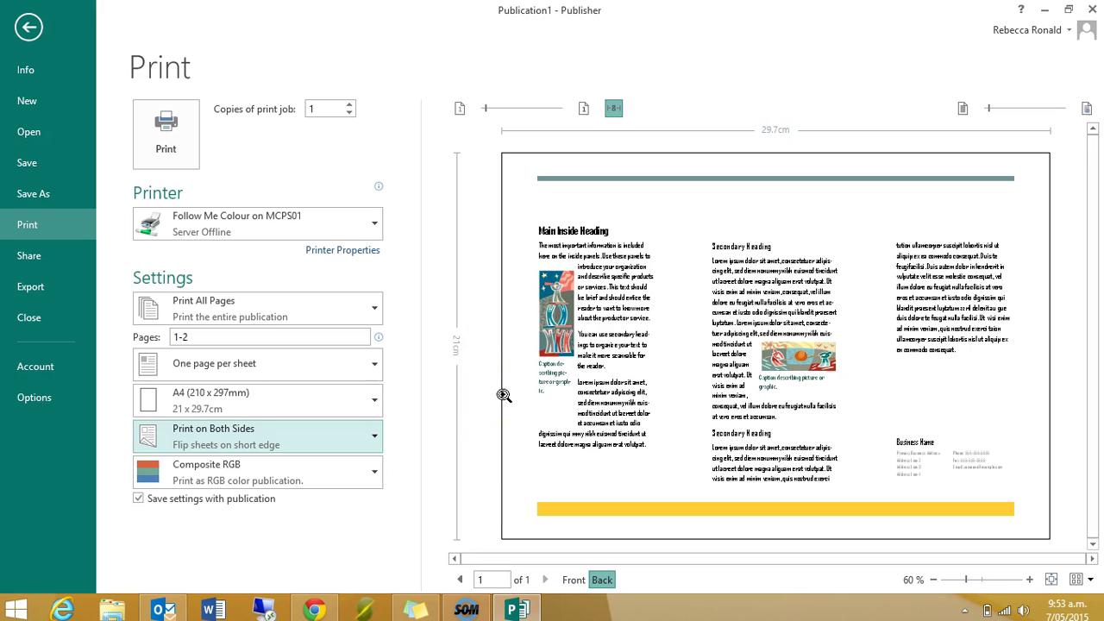
# Keep A4 as the paper size and return to editing the brochure.
pyautogui.click(206, 410)
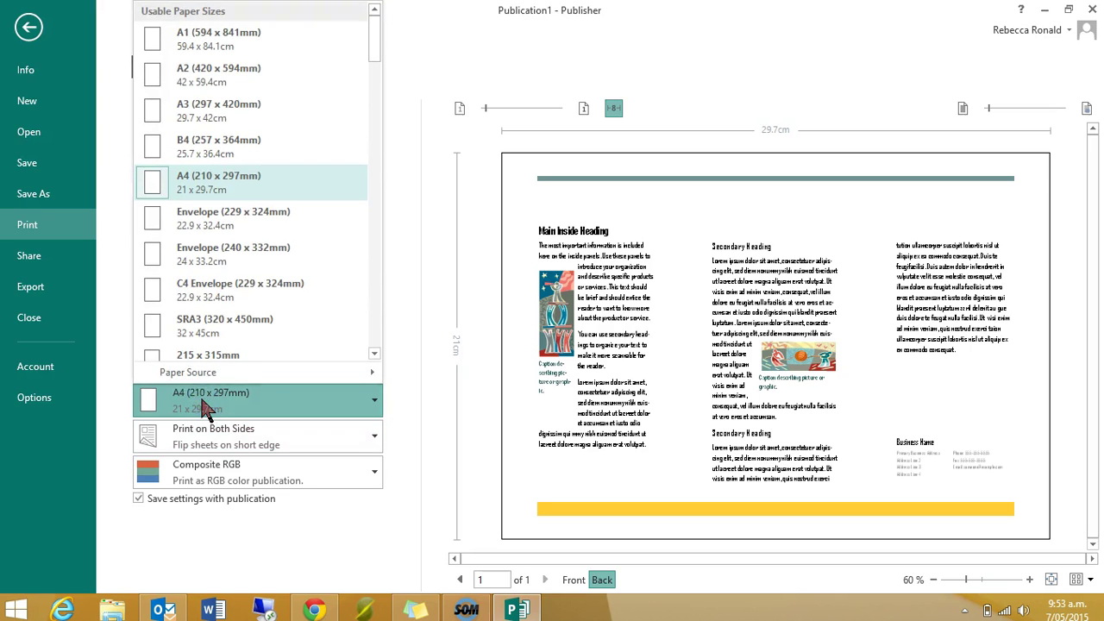
pyautogui.click(217, 195)
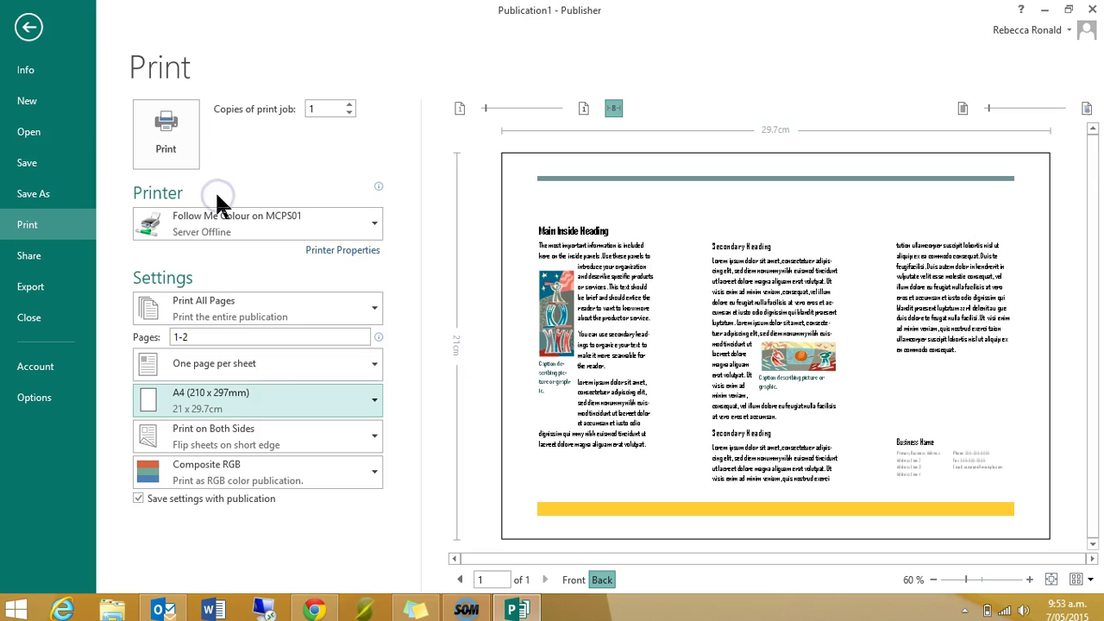
pyautogui.click(29, 27)
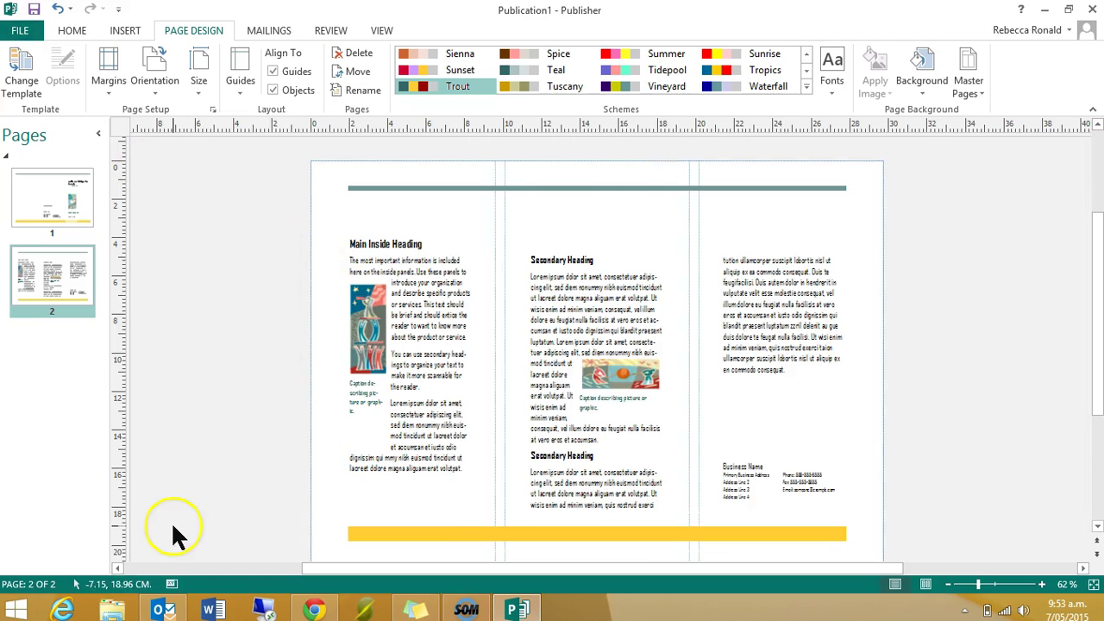